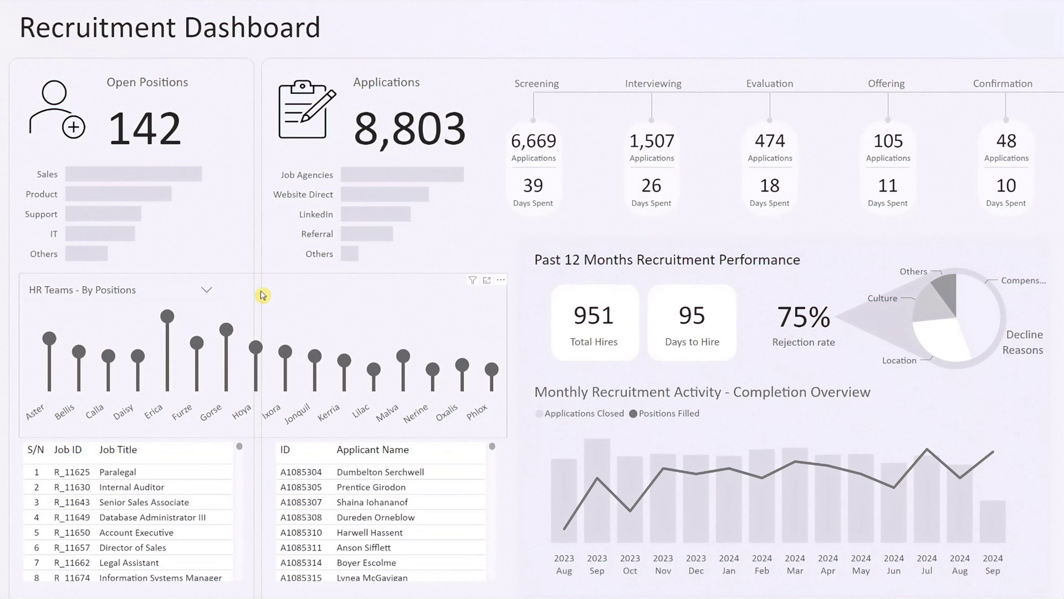
Check the HR Teams chart views, then try and clear the Jonquil, Product and Website Direct filters
left_click(212, 290)
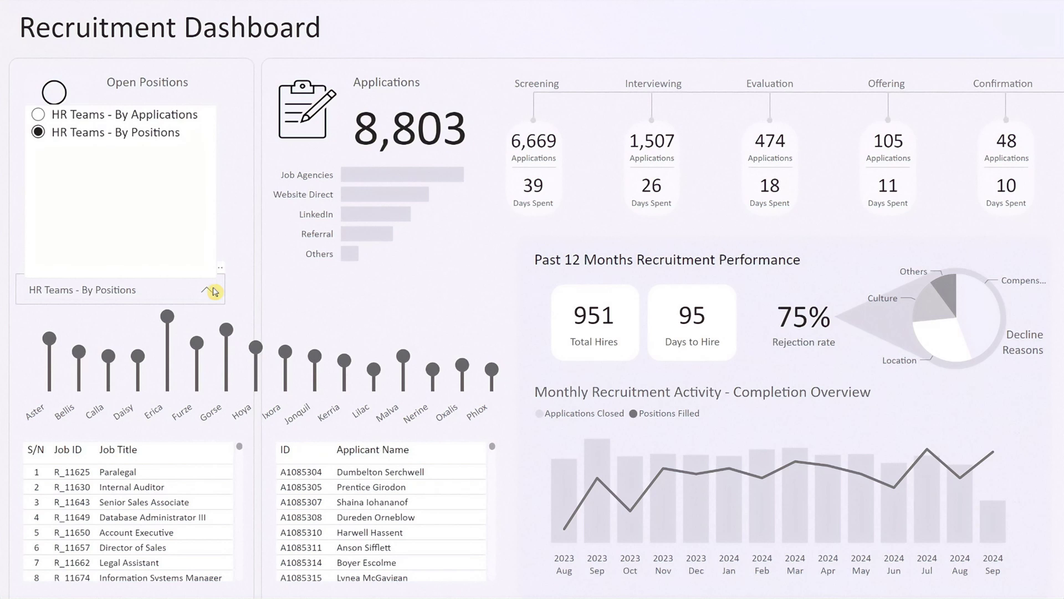
left_click(212, 290)
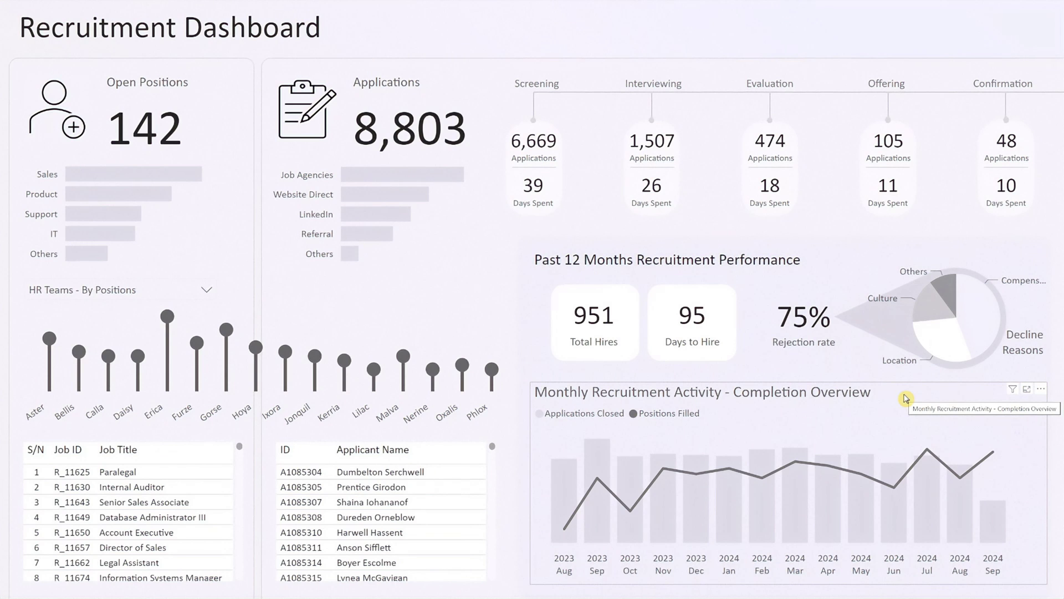
mouse_move(296, 416)
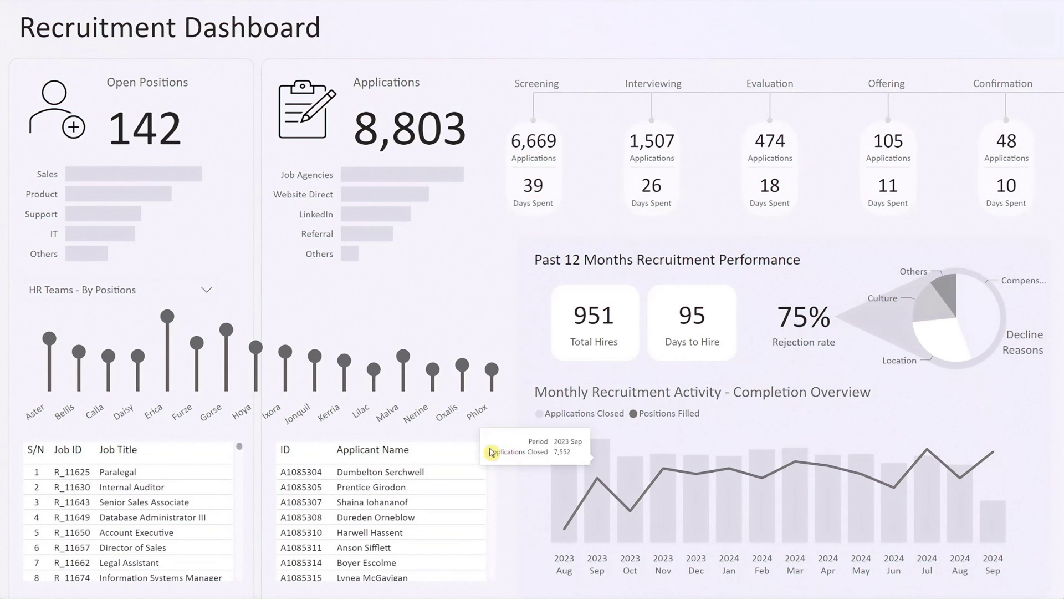
left_click(298, 421)
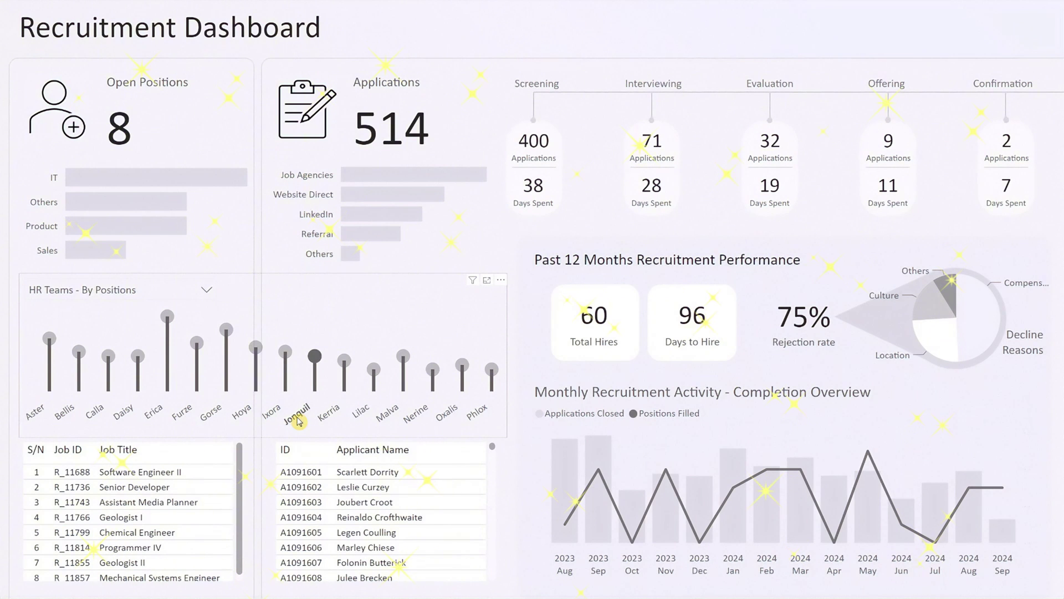
left_click(297, 421)
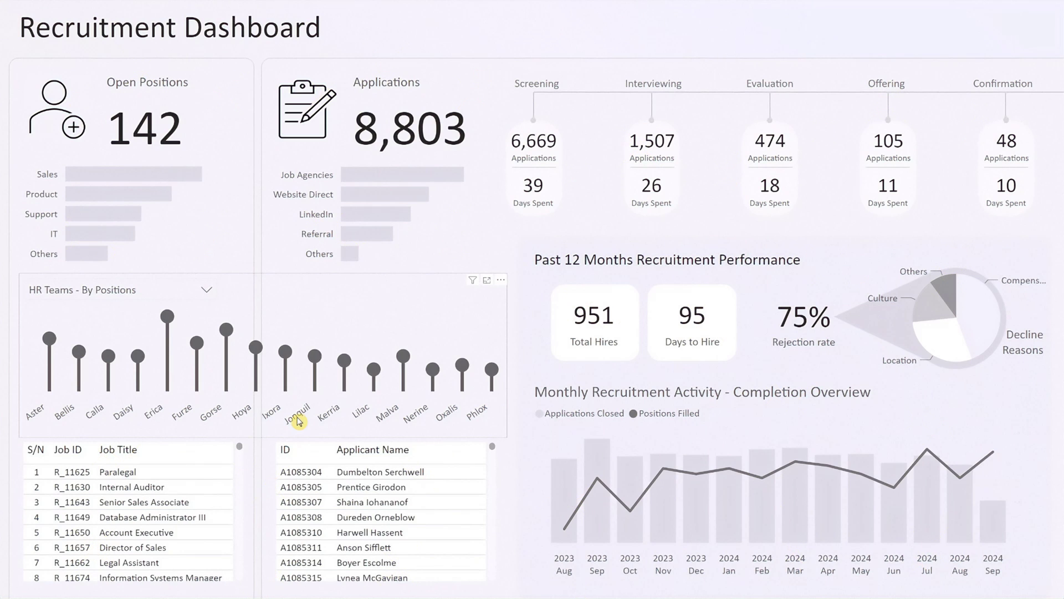
left_click(51, 198)
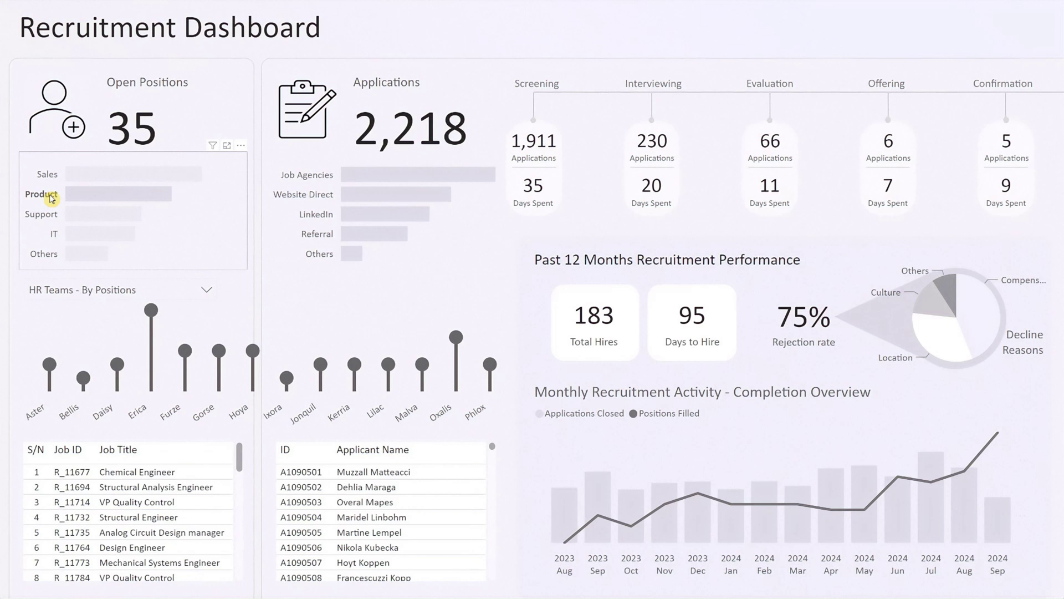
left_click(51, 198)
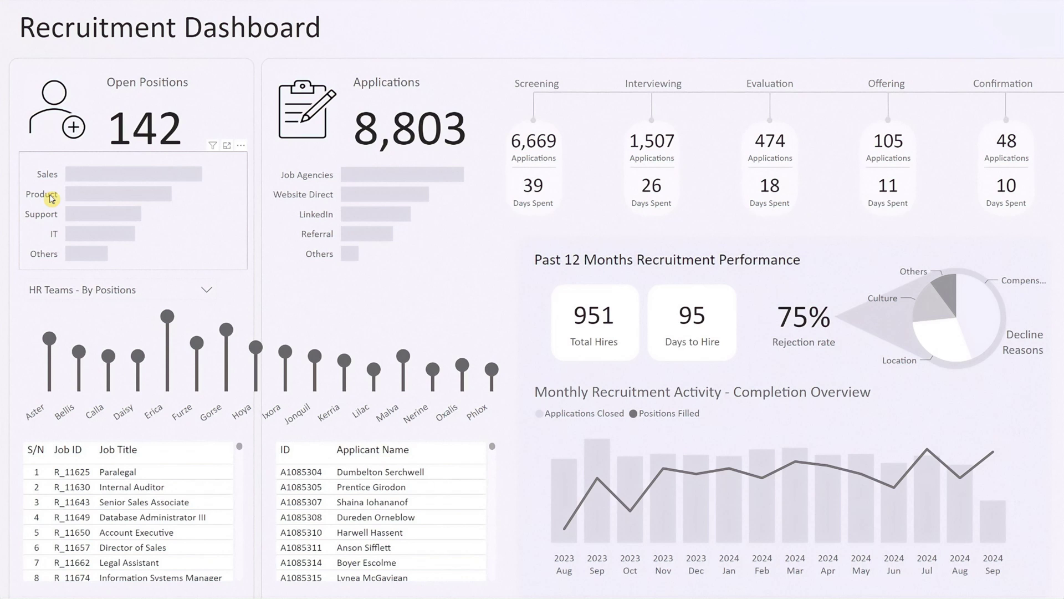
left_click(307, 200)
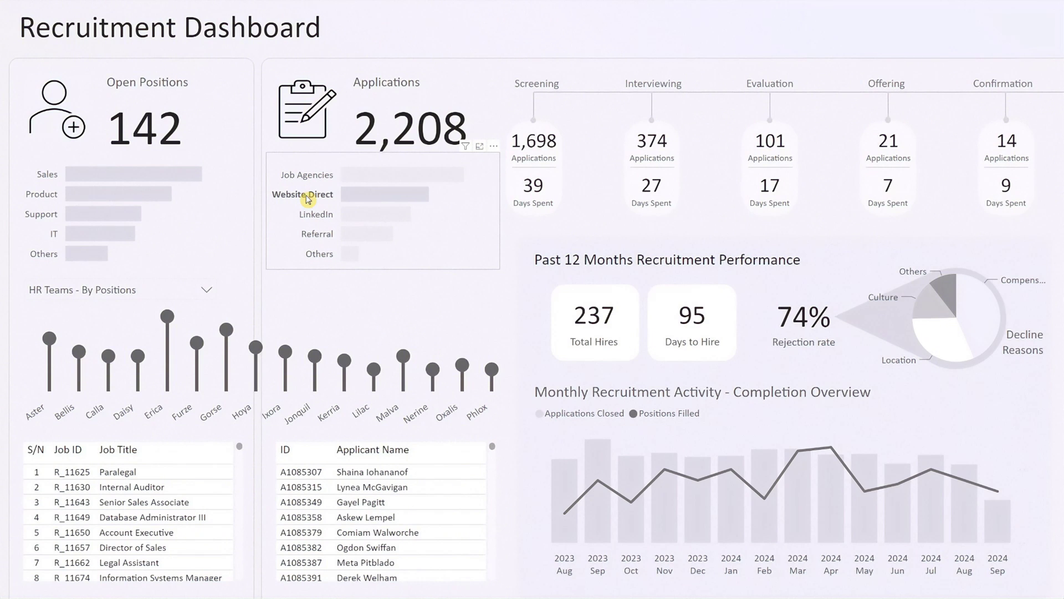
left_click(307, 199)
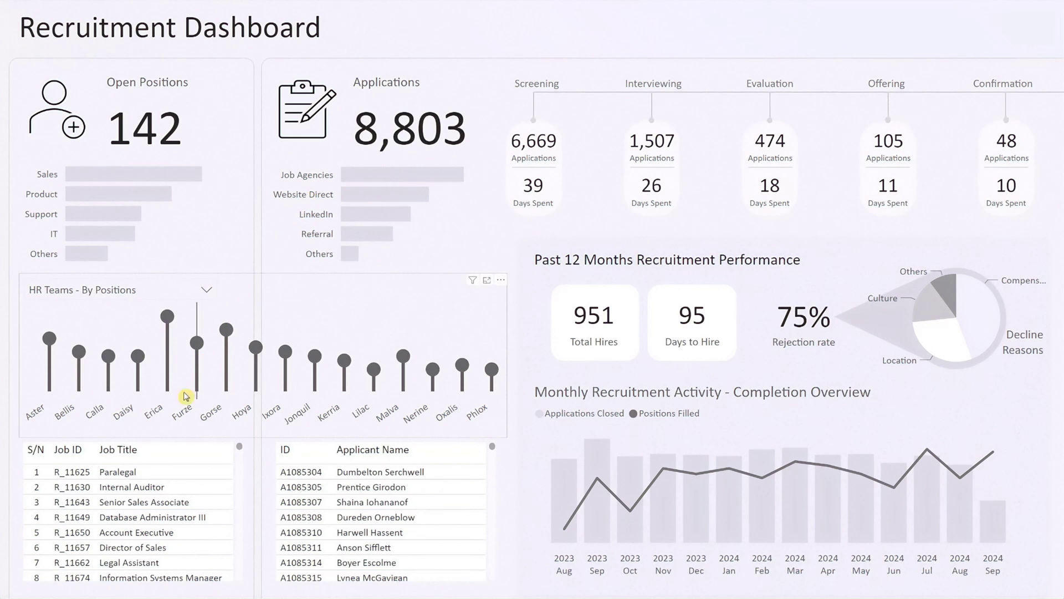
Filter the dashboard by the Paralegal job title, then remove that filter
left_click(142, 477)
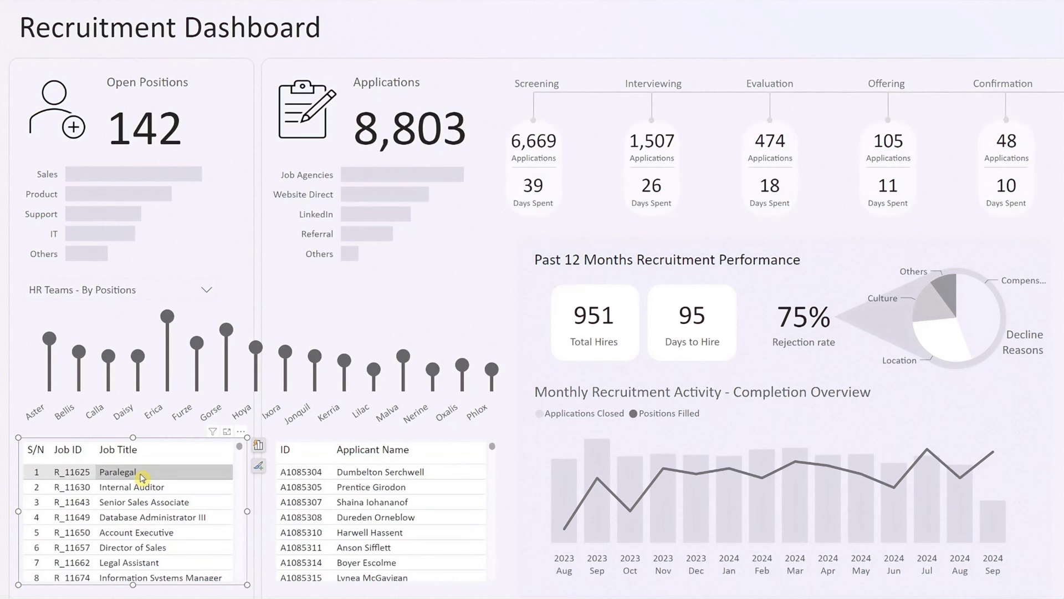
left_click(142, 478)
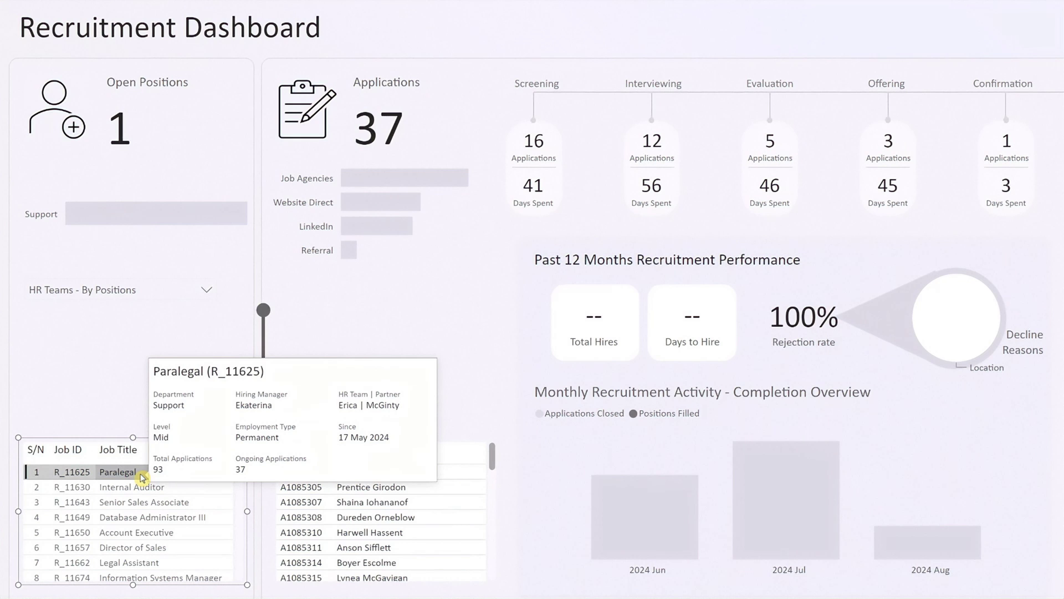
left_click(142, 477)
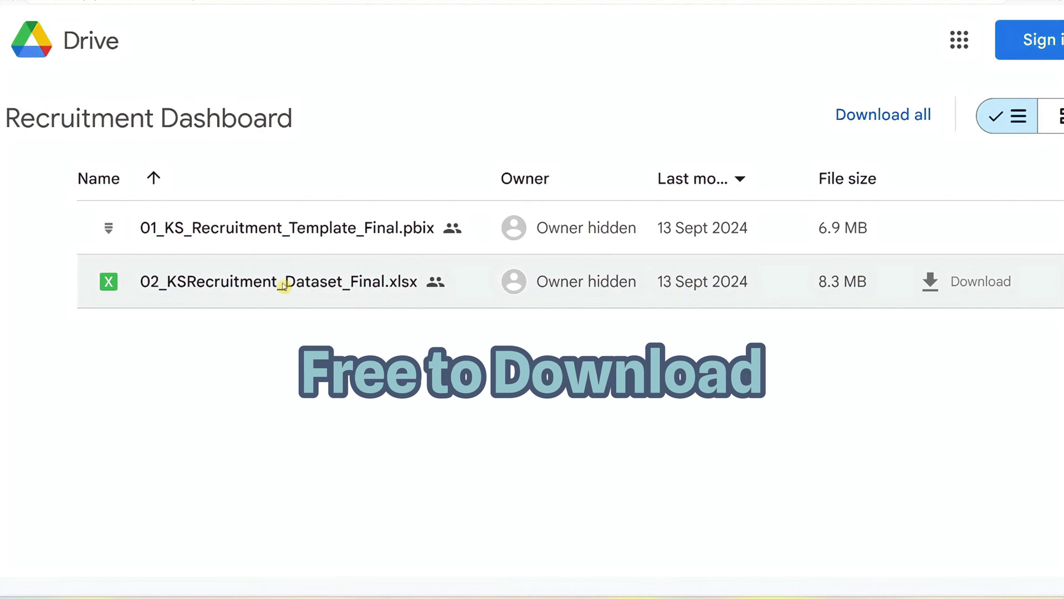
Download all dashboard files as a zip and extract it into Downloads
left_click(914, 129)
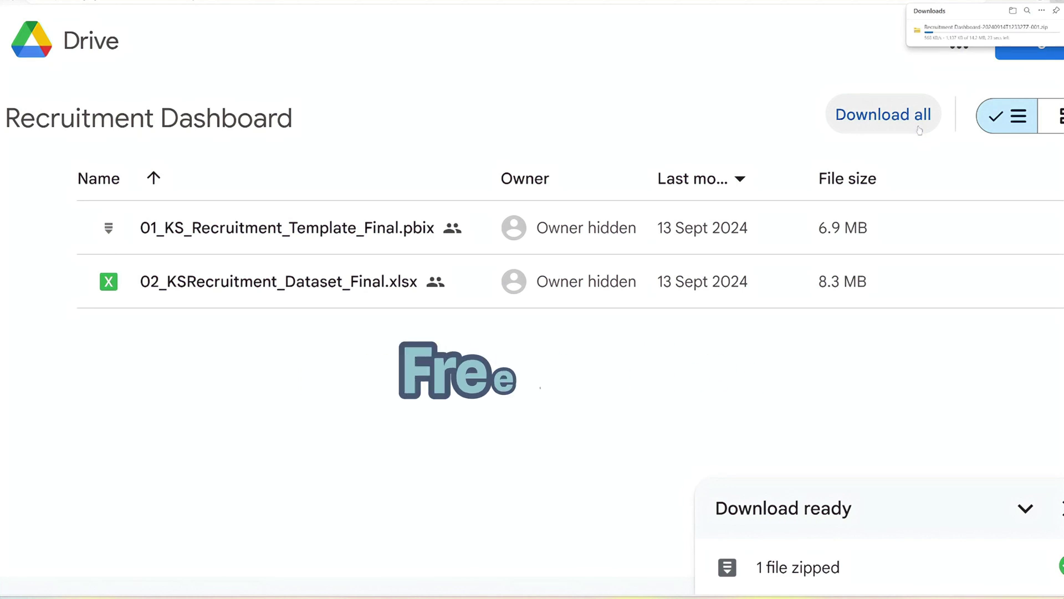
left_click(940, 33)
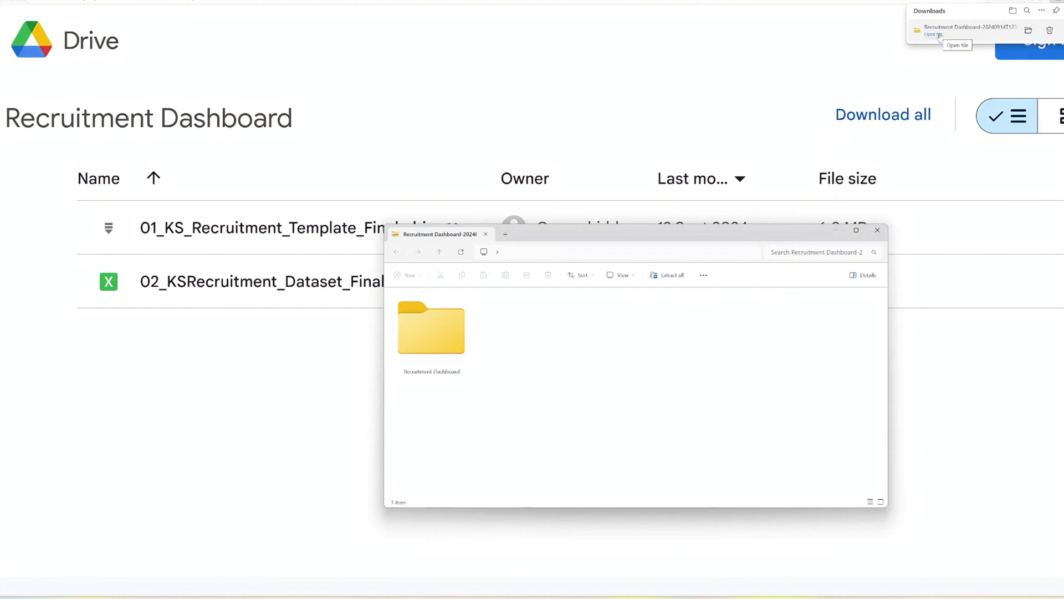
left_click(680, 279)
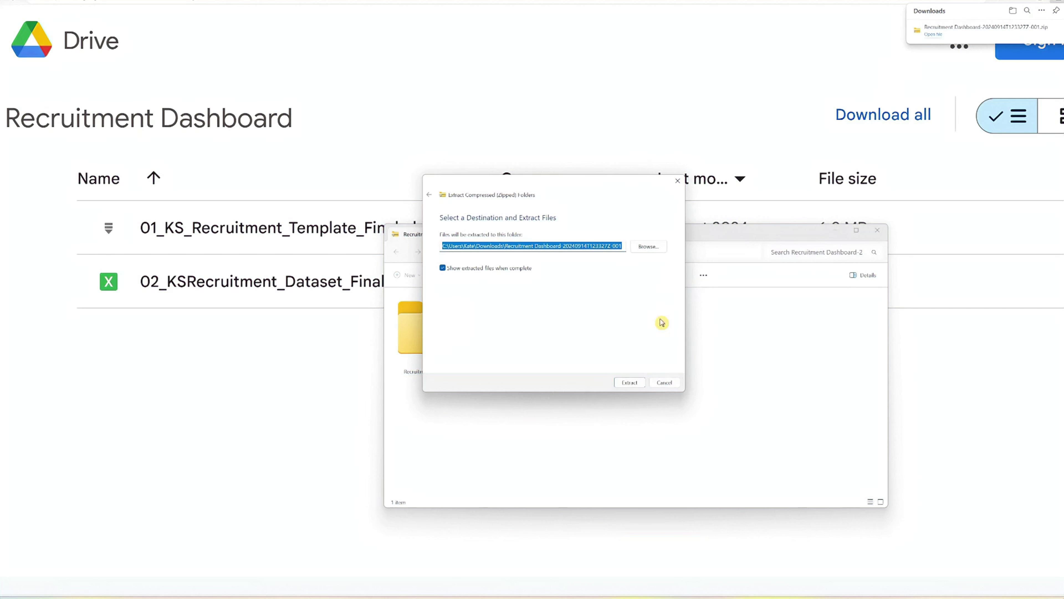
left_click(630, 384)
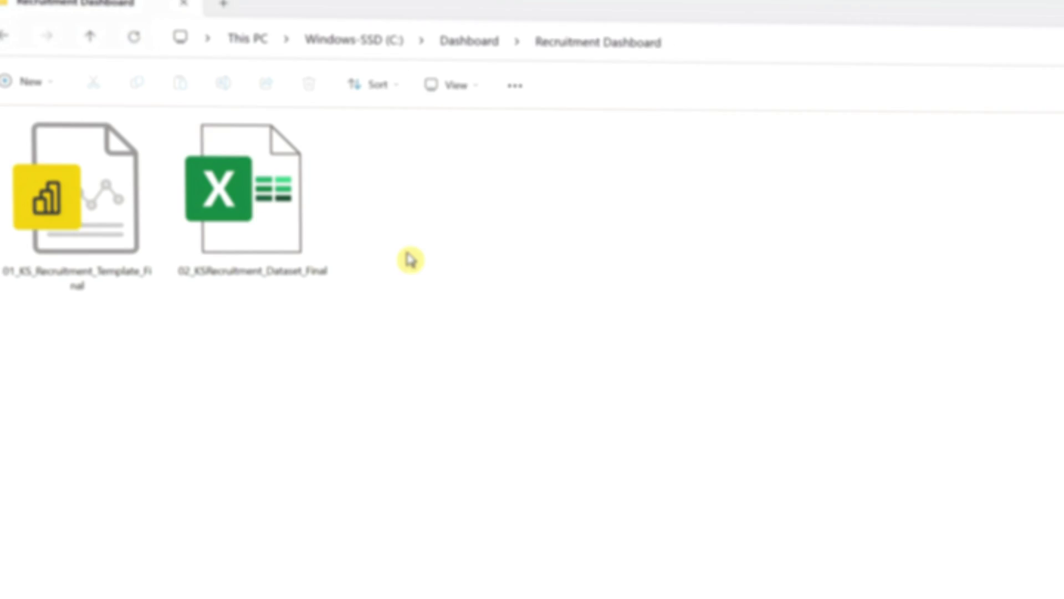
Open the 02_KSRecruitment_Dataset_Final workbook from File Explorer
double_click(288, 230)
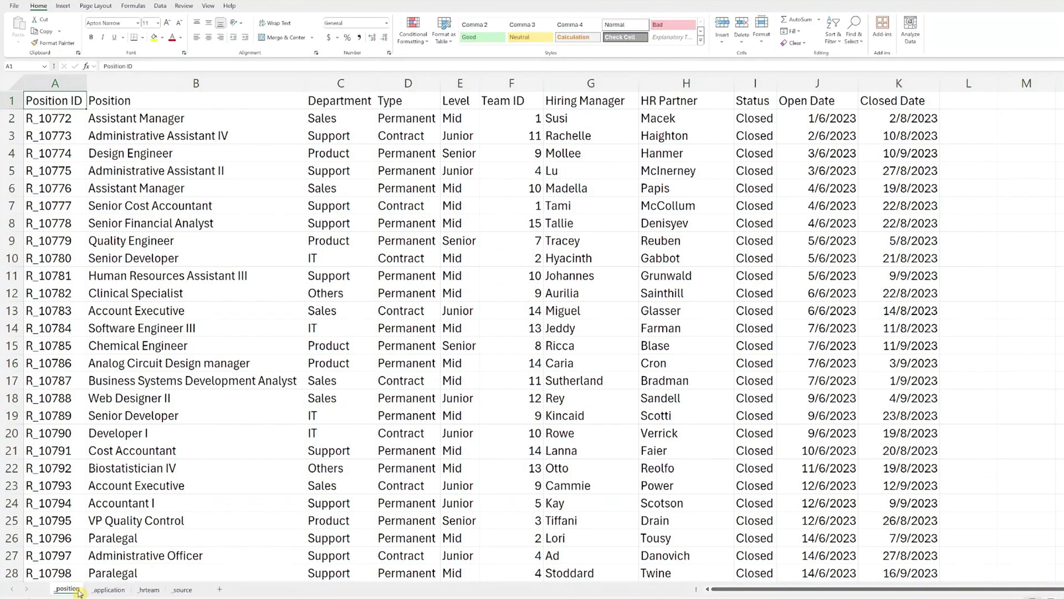
Review the _application, _hrteam and _source sheets of the dataset workbook
left_click(121, 589)
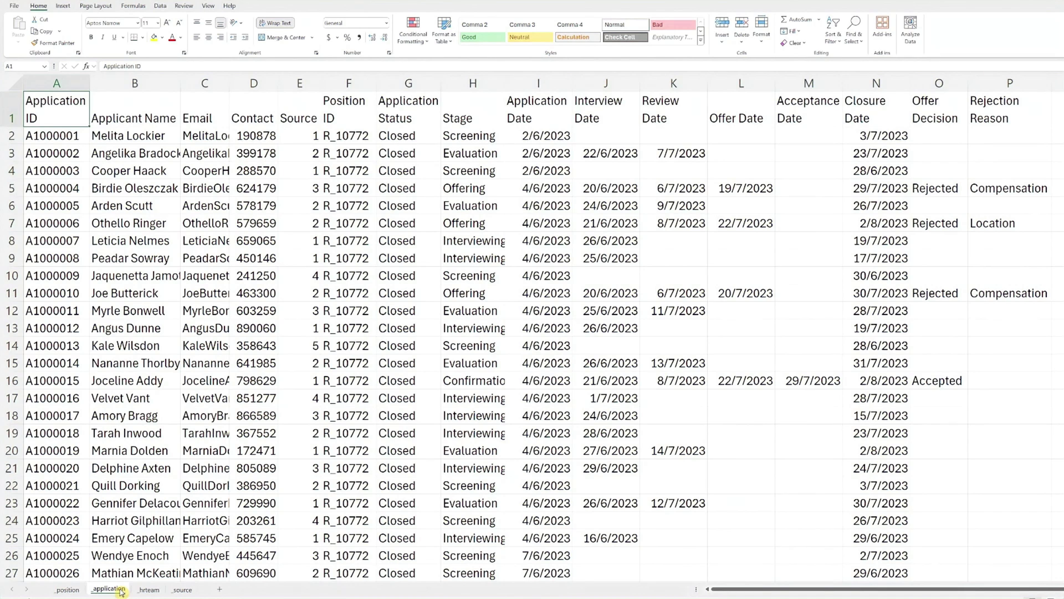
left_click(155, 592)
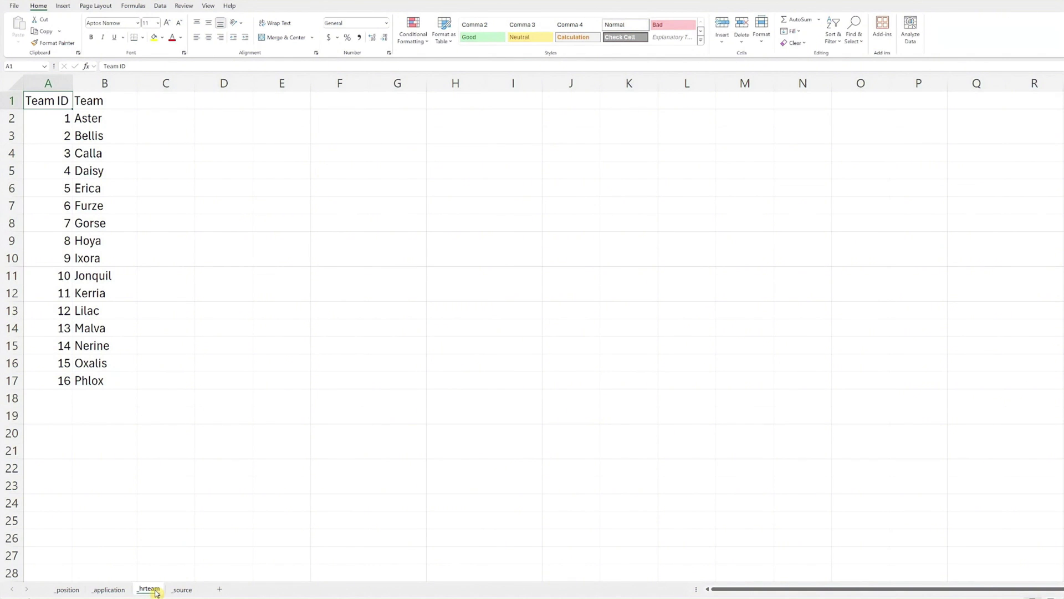
left_click(183, 591)
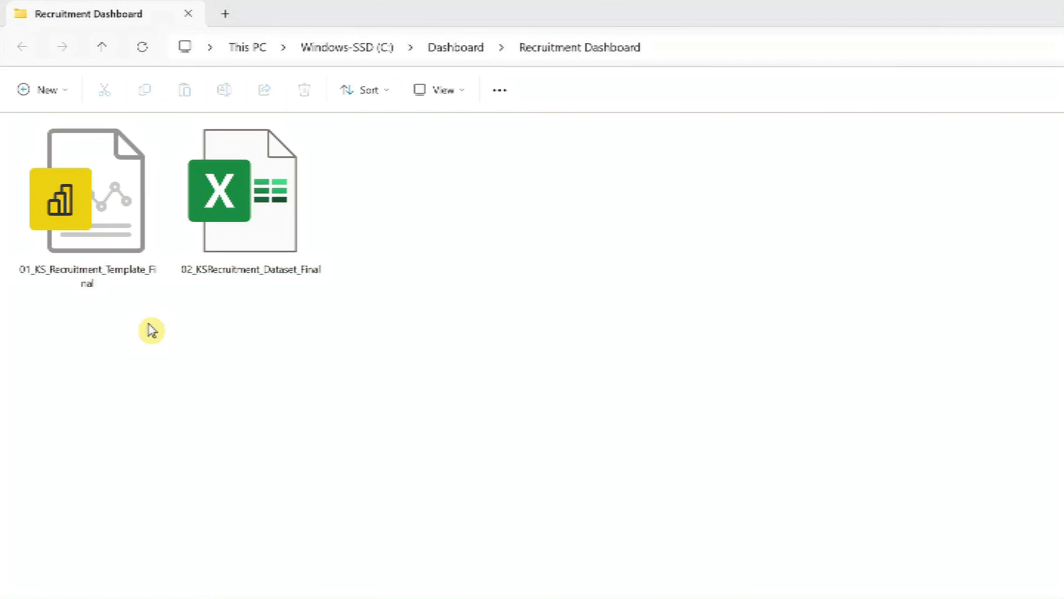
Open 01_KS_Recruitment_Template_Final from File Explorer in Power BI Desktop
double_click(120, 268)
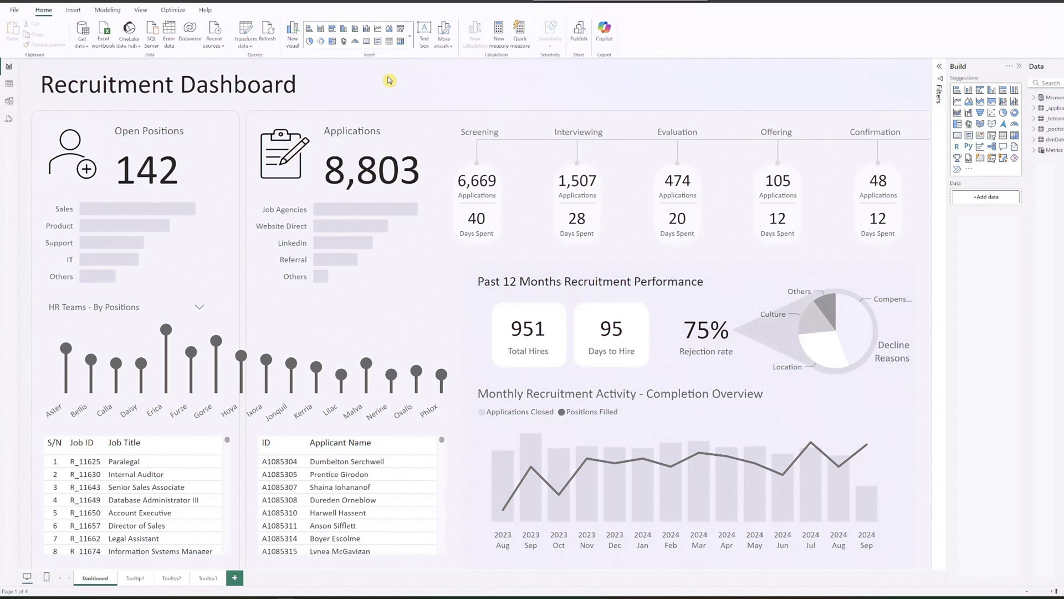
Change the Excel source to 02_KSRecruitment_Dataset_Final_New and apply the query changes
left_click(246, 33)
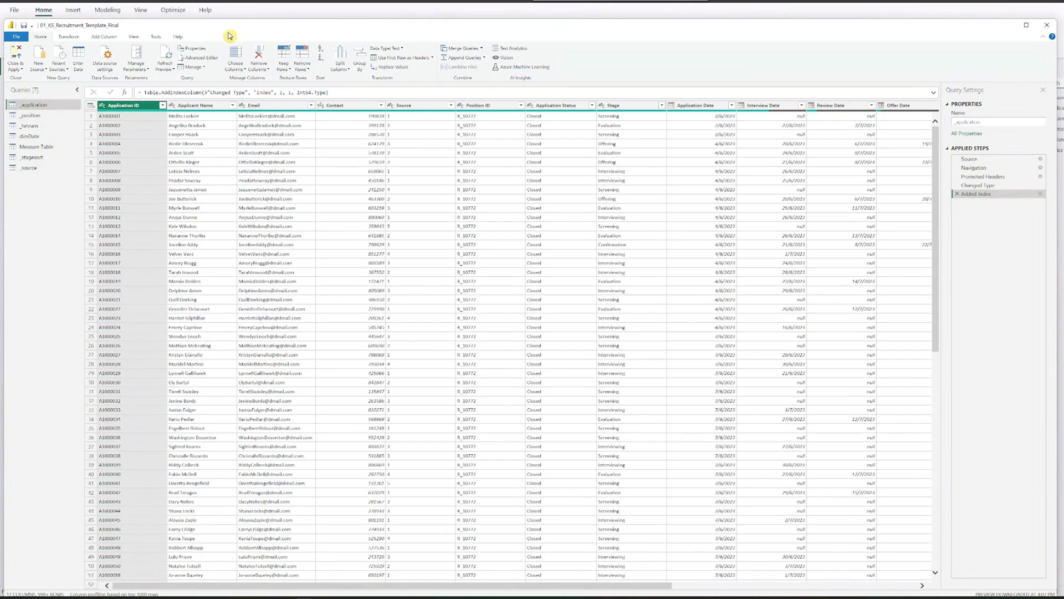
left_click(106, 59)
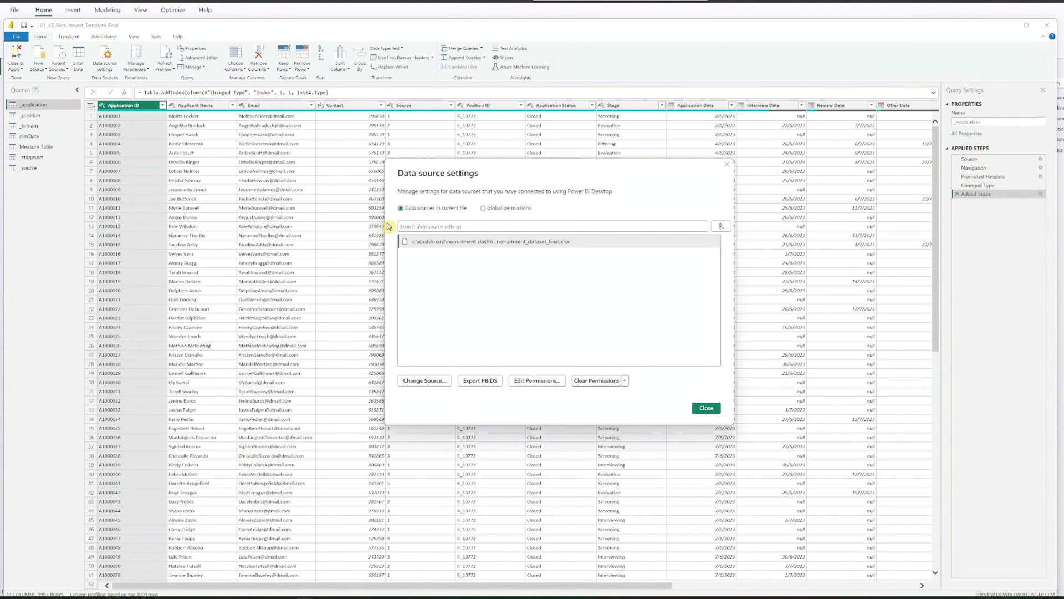
left_click(426, 380)
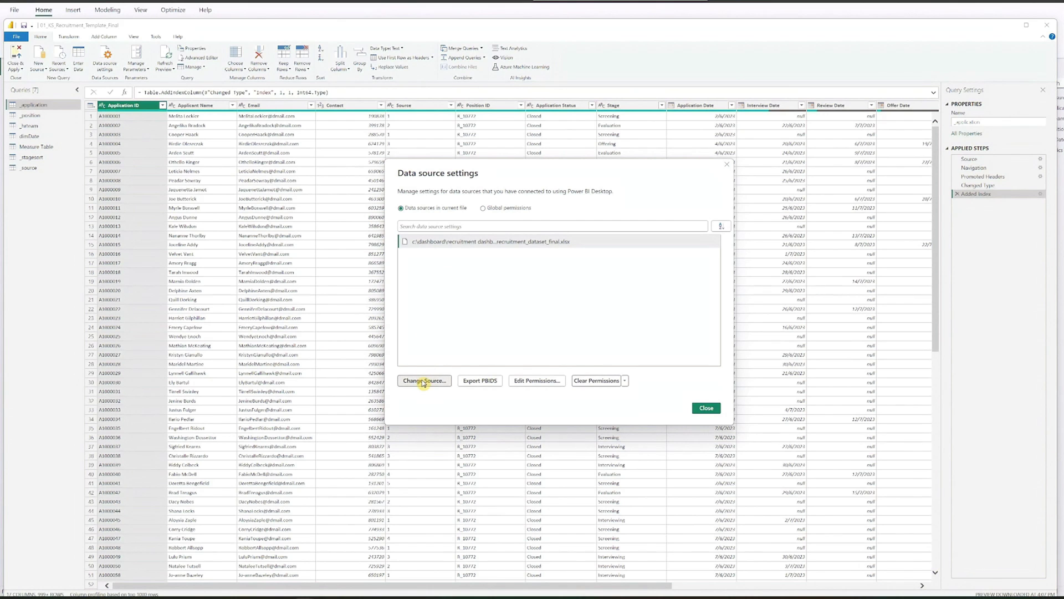
left_click(625, 287)
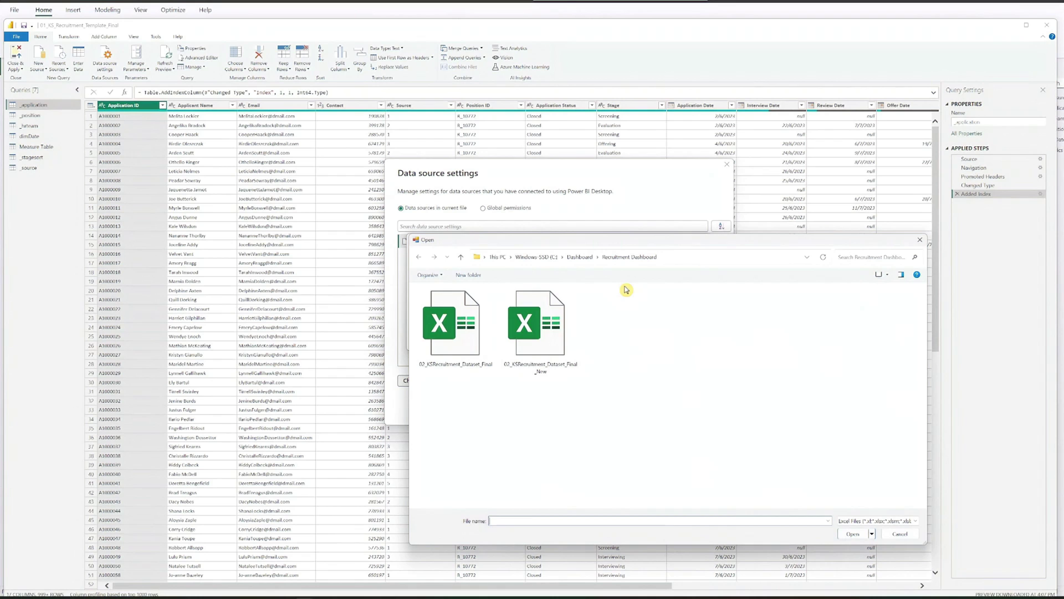
left_click(549, 345)
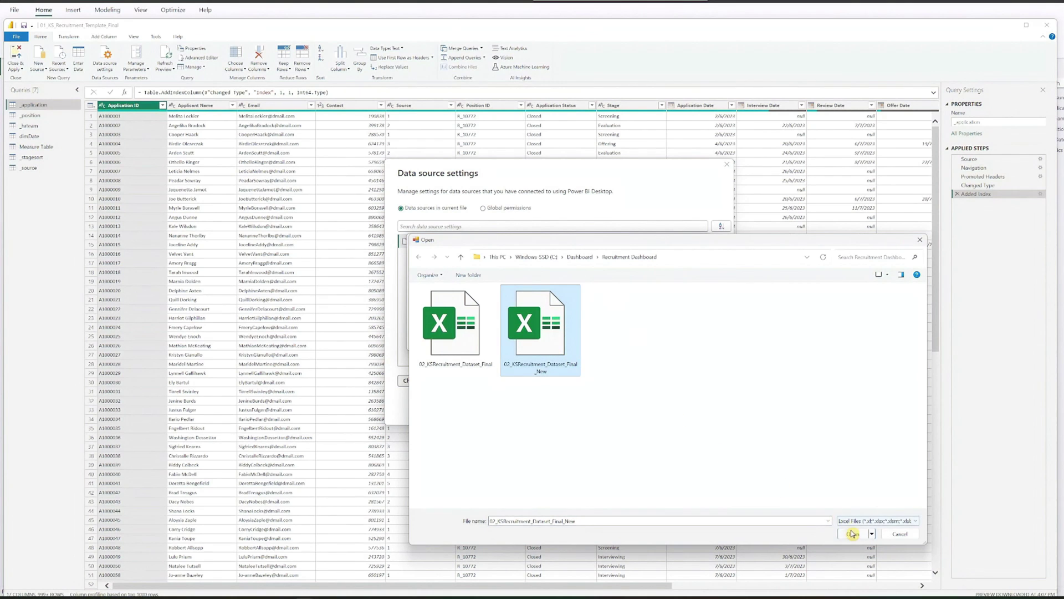
left_click(852, 534)
left_click(655, 335)
left_click(703, 408)
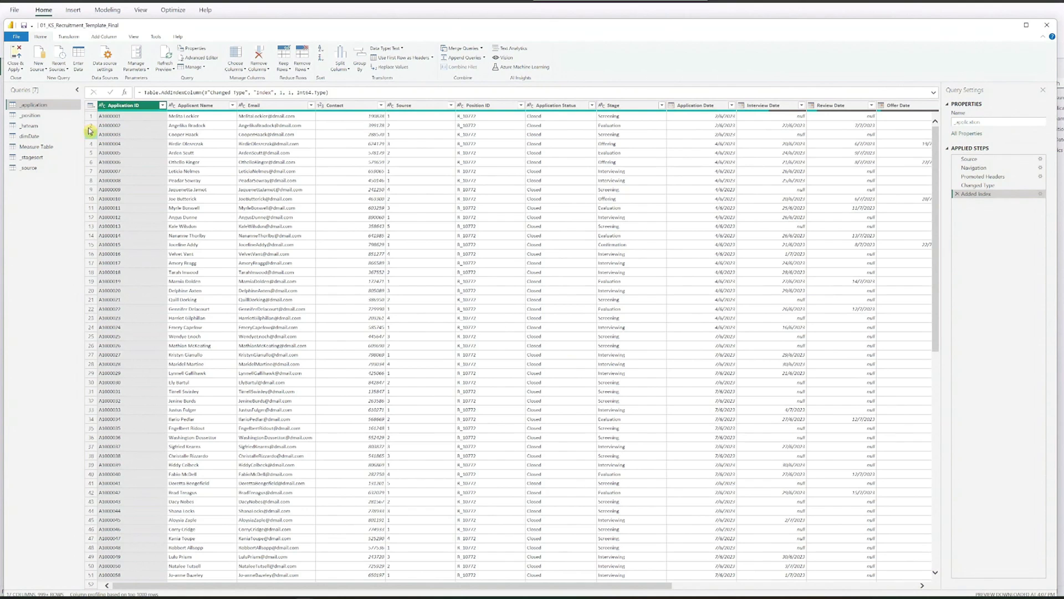
left_click(20, 52)
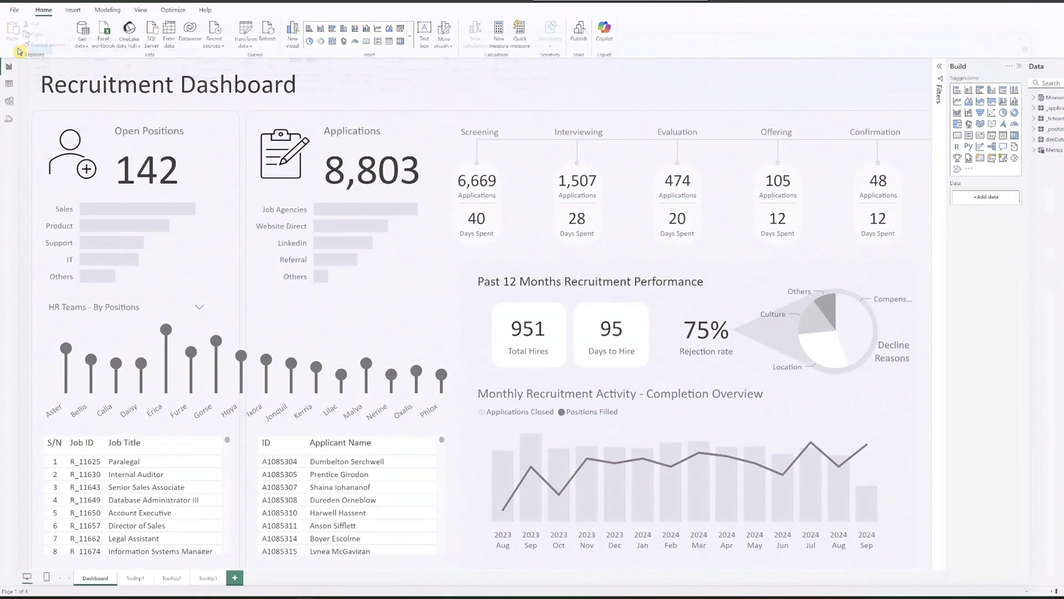